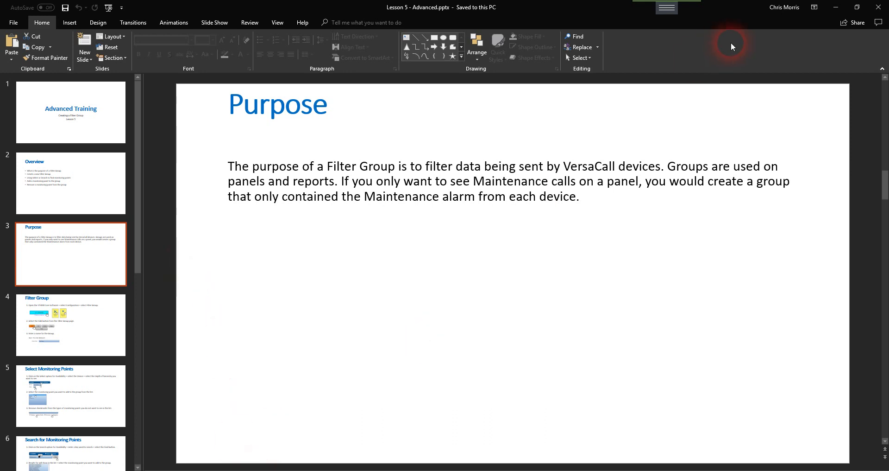
Step: Switch to the VT3000 web application and create a new filter group named "Maintenance - Alarms" in the configuration area
left_click(833, 6)
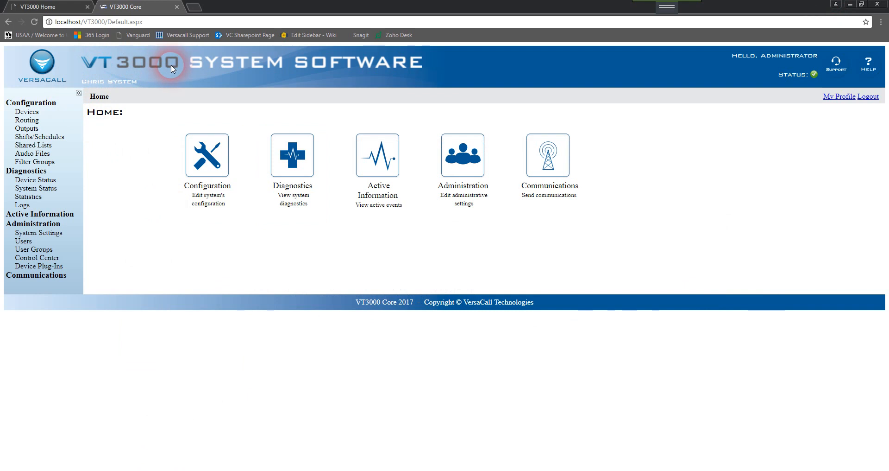
left_click(224, 166)
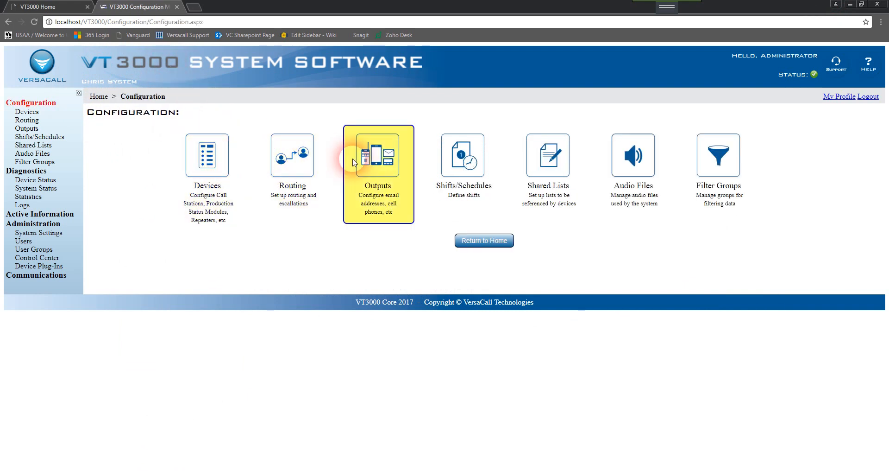
left_click(727, 154)
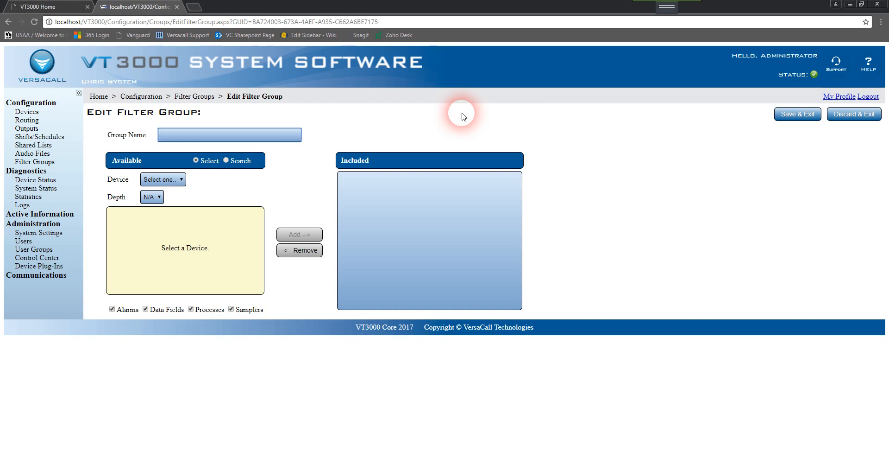
type("Maintenance -")
type("Alarms")
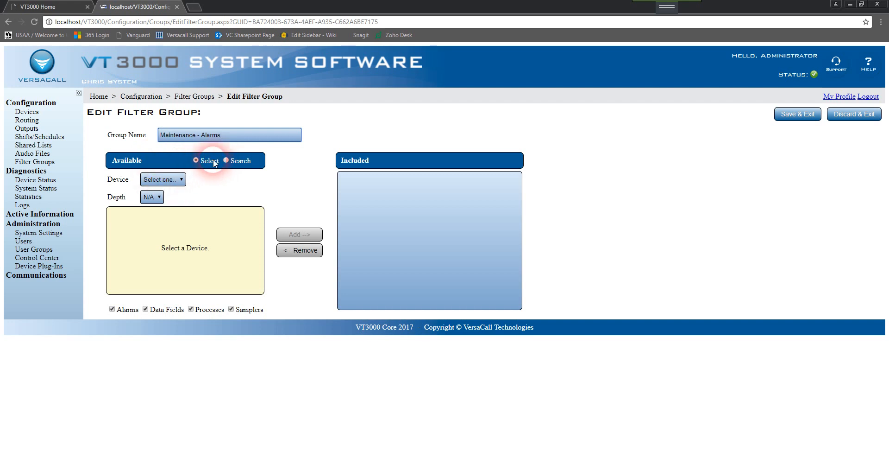
Step: Include Station 1's Maintenance monitoring point in the filter group by choosing it from the device's available points
left_click(164, 180)
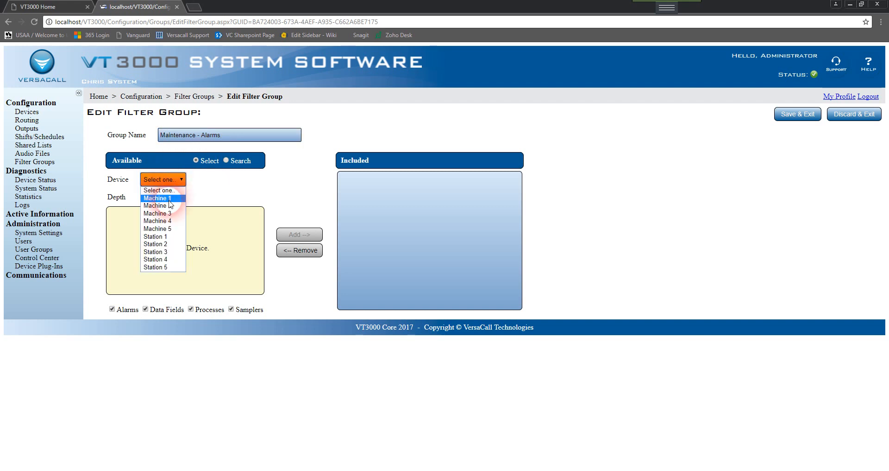
left_click(159, 198)
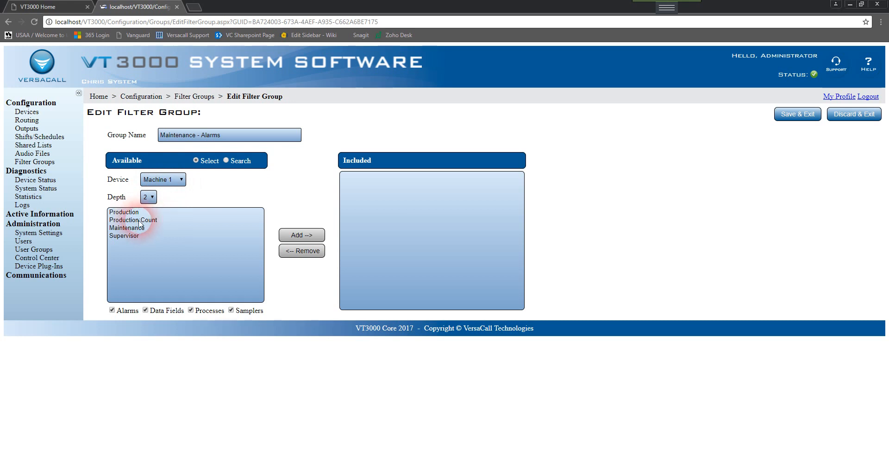
left_click(169, 179)
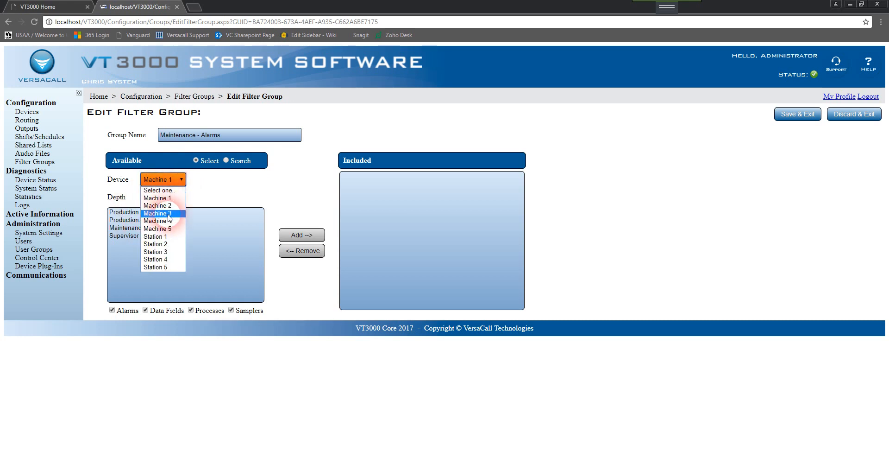
left_click(167, 236)
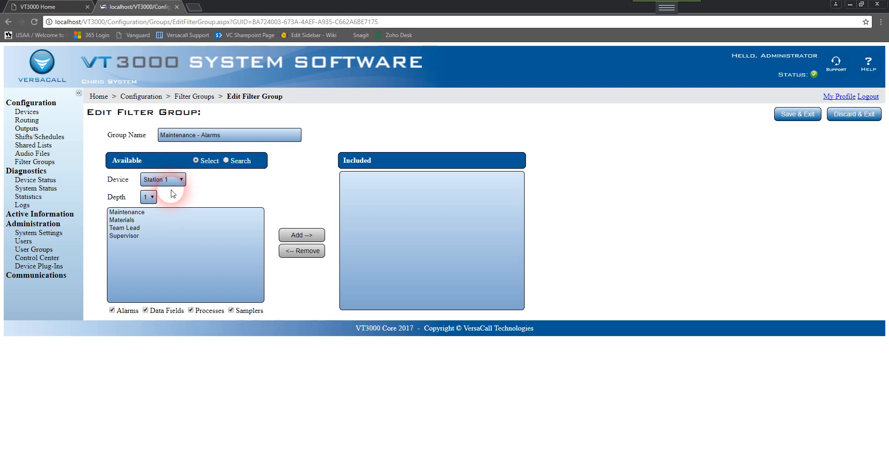
left_click(139, 213)
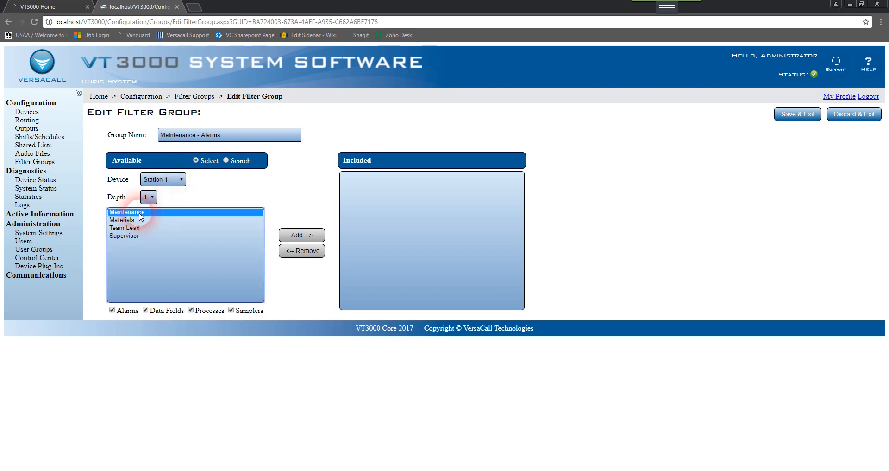
left_click(320, 236)
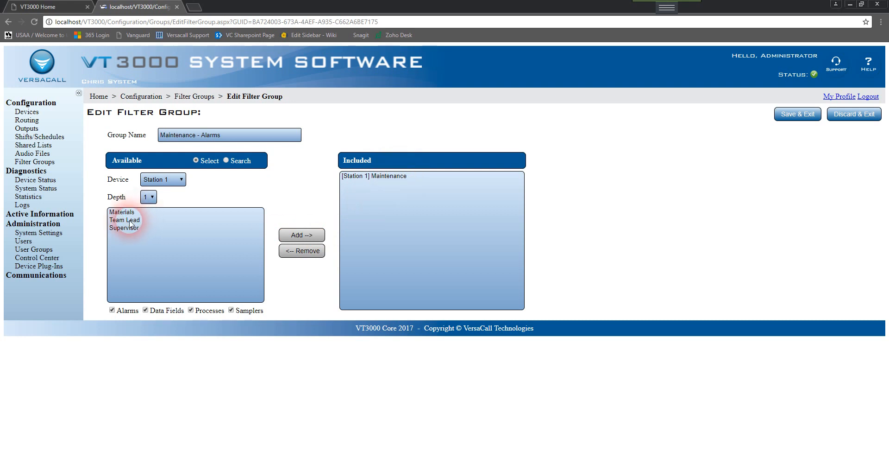
Step: Search the available monitoring points for "Maintenance" and add all the results to the filter group
left_click(226, 161)
left_click(175, 179)
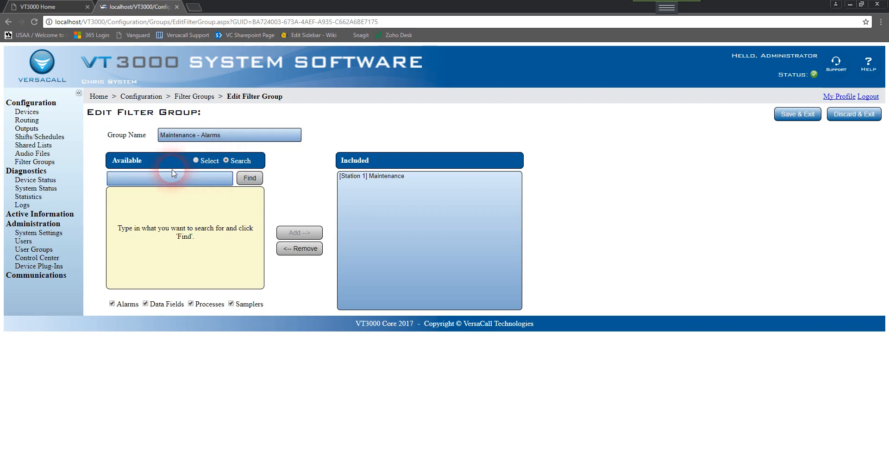
type("Maintenance")
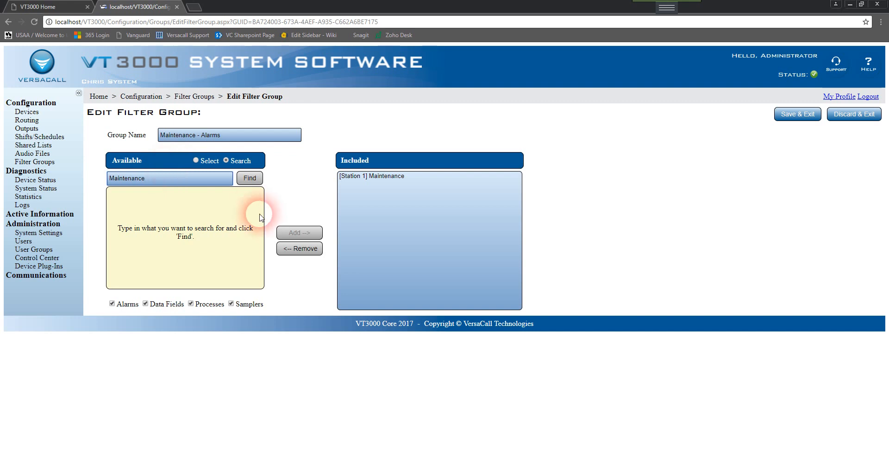
left_click(250, 179)
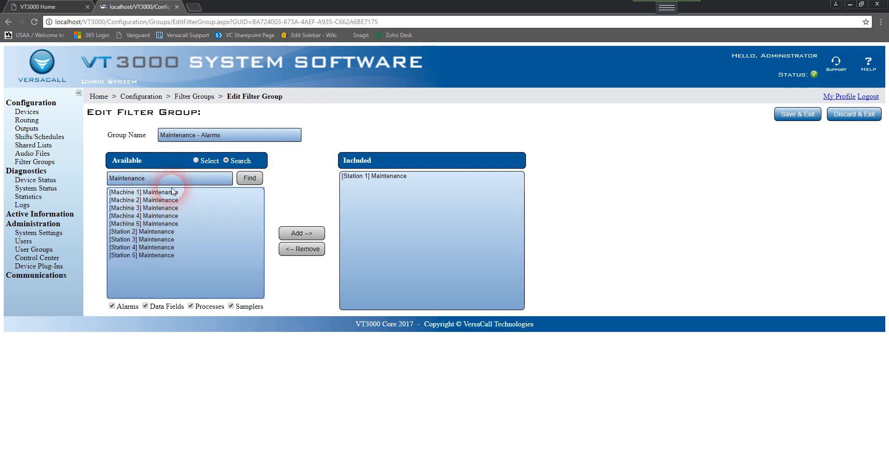
left_click(171, 193)
left_click_drag(171, 202, 172, 259)
left_click(299, 232)
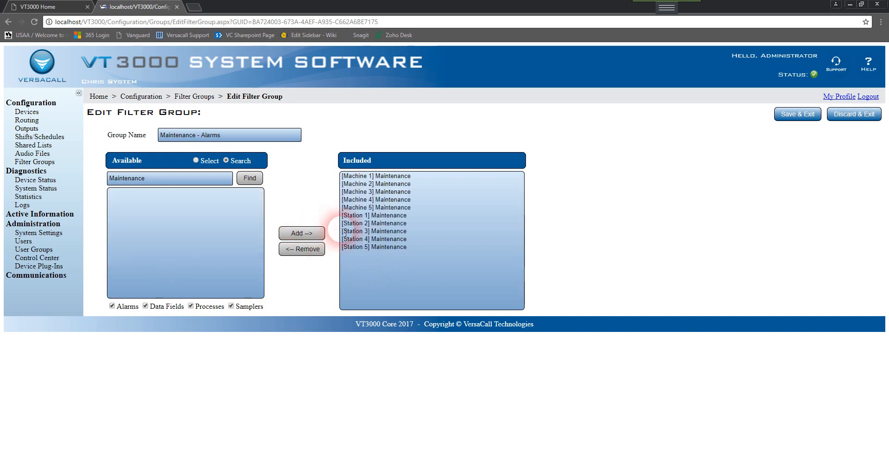
left_click(454, 250)
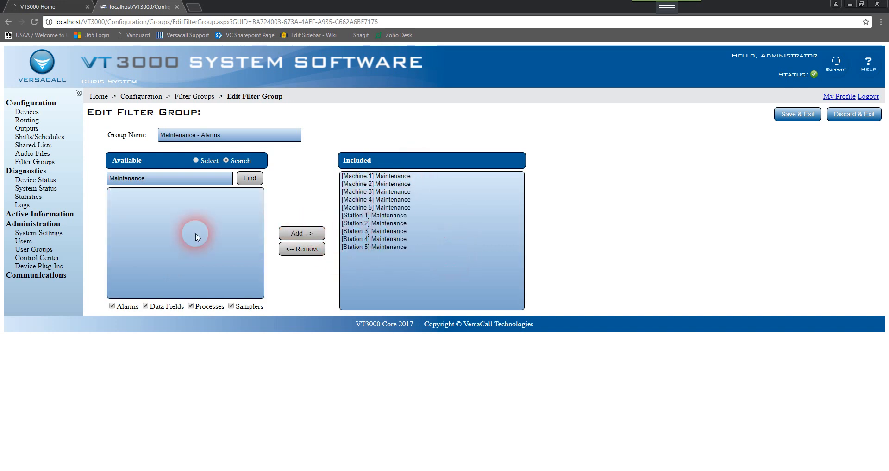
Step: Return the available points to device selection and remove Machine 4's Maintenance point from the included points
left_click(196, 161)
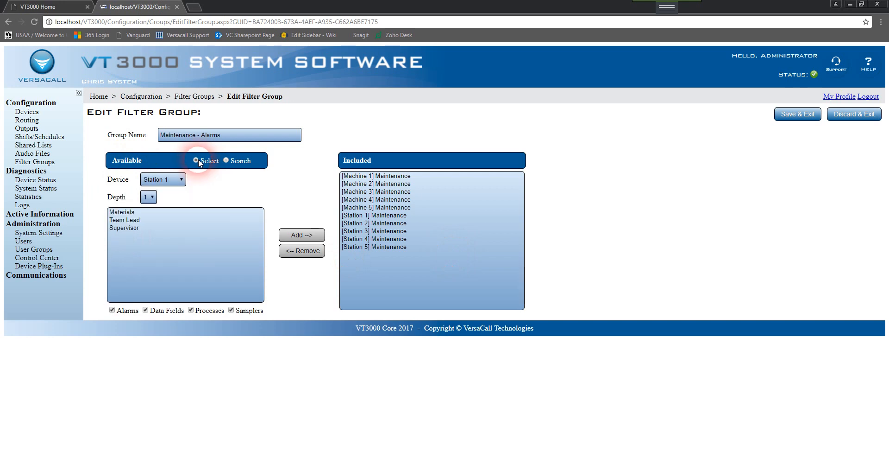
left_click(222, 169)
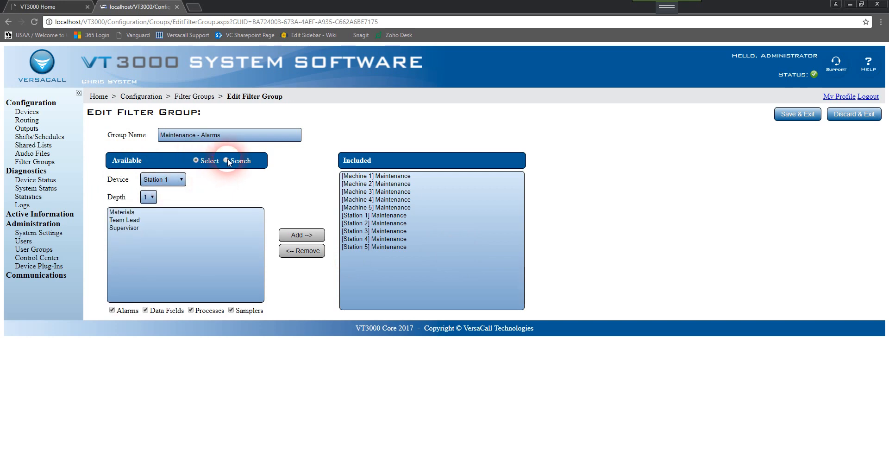
left_click(226, 160)
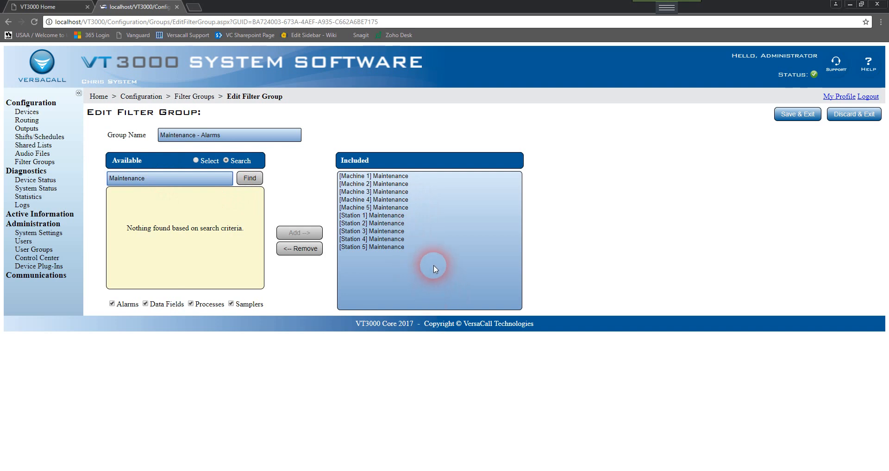
left_click(196, 160)
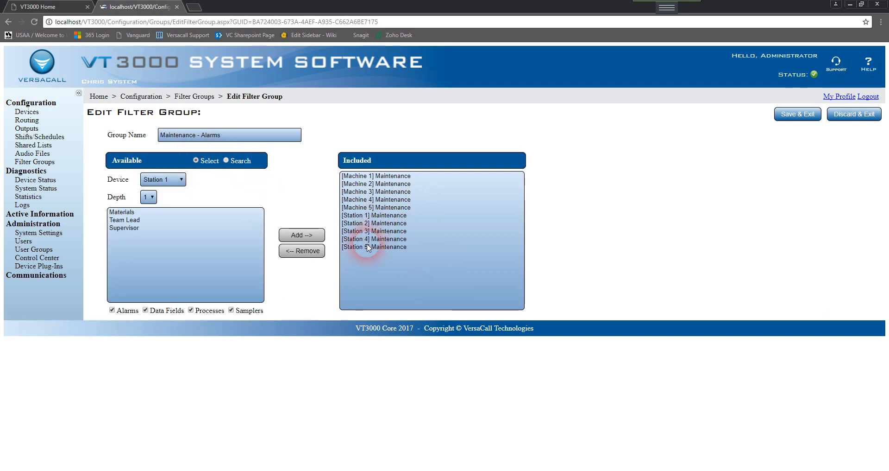
left_click(393, 201)
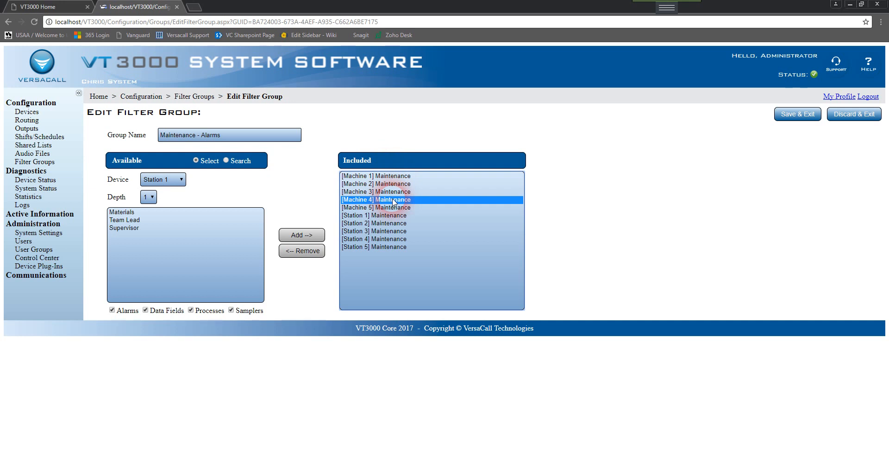
left_click(313, 254)
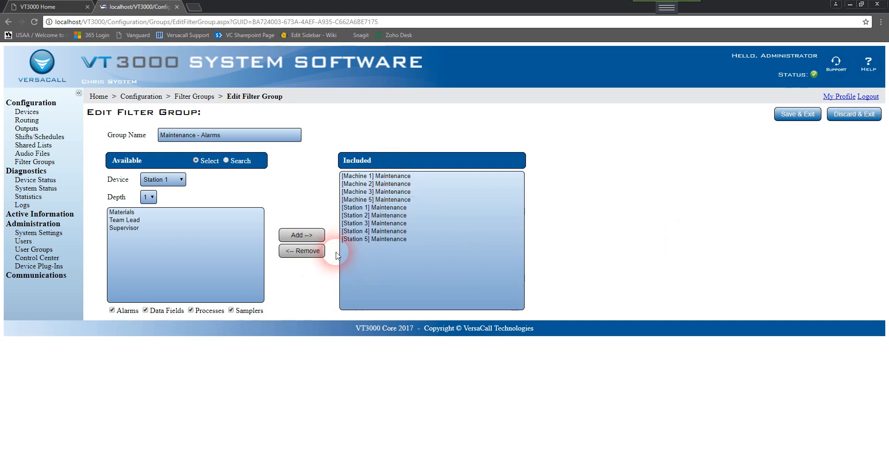
Step: Add Station 1's Materials point to the filter group and take it out of the included points again
left_click(119, 214)
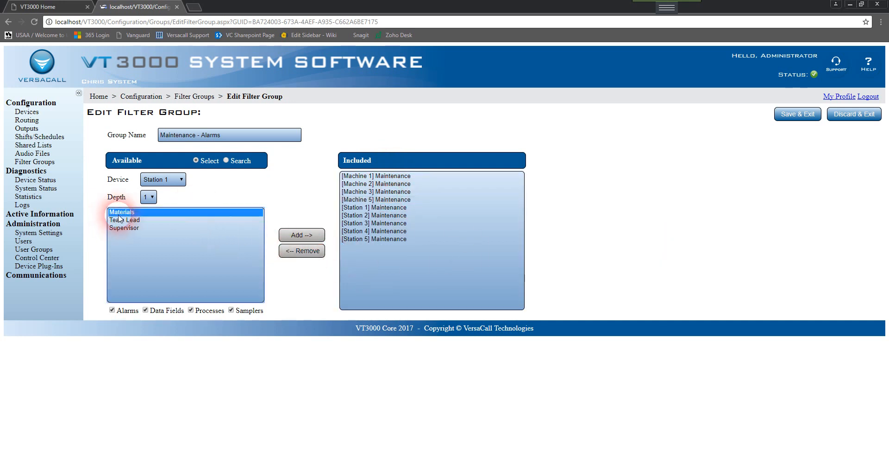
left_click(302, 235)
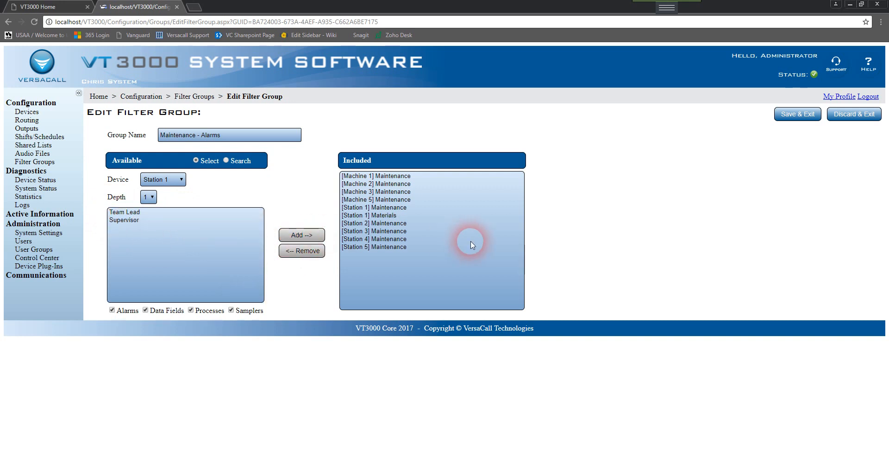
left_click(384, 214)
left_click(306, 250)
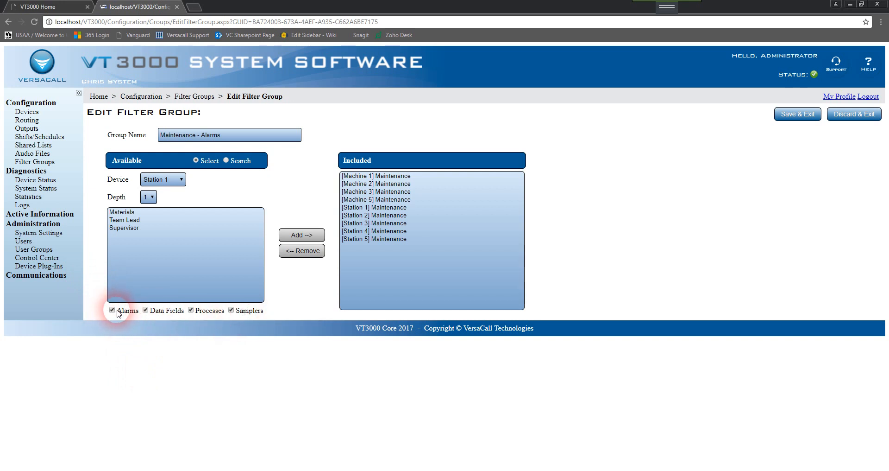
Step: Limit the available points to alarms by turning off Data Fields, Processes and Samplers, and save the filter group
left_click(146, 310)
left_click(192, 311)
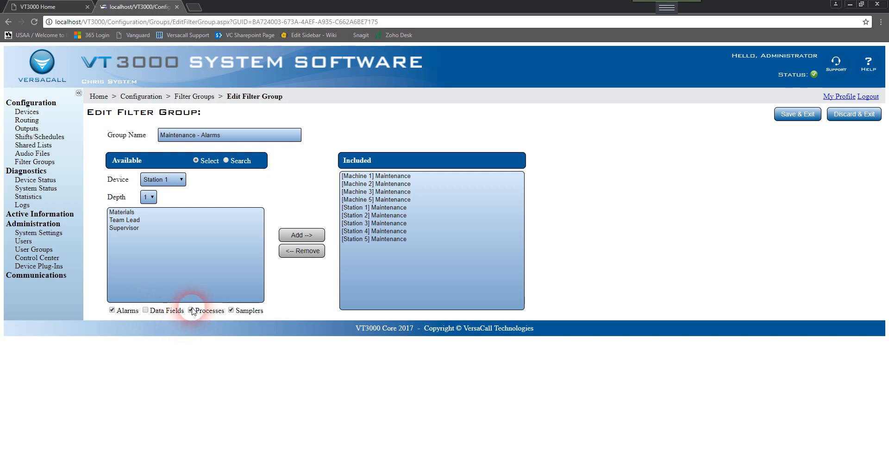
left_click(232, 310)
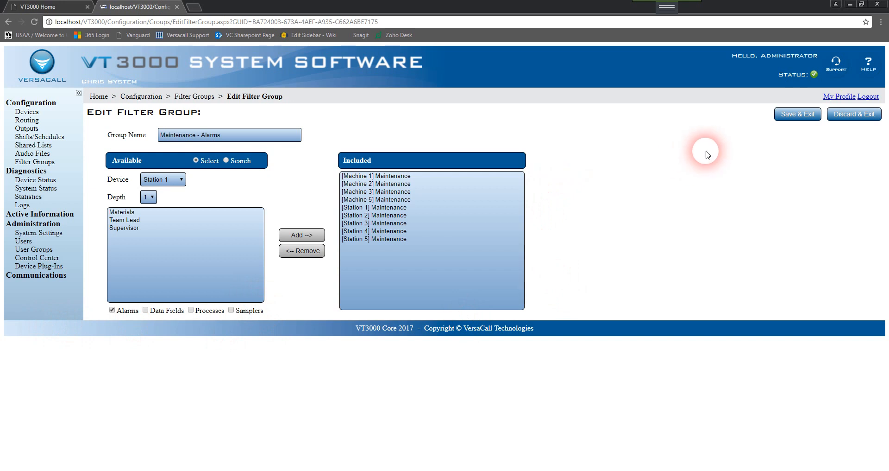
left_click(802, 116)
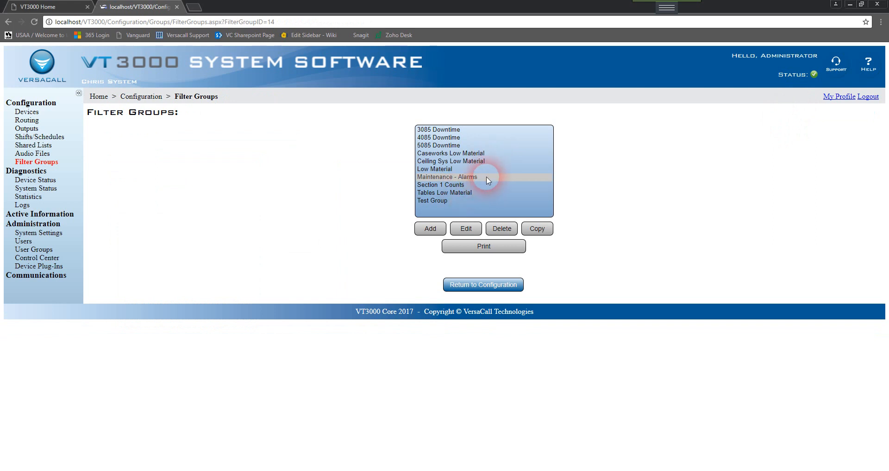
Step: Create another filter group named "Section 1 Count" and include Machine 1's Production:Count point
left_click(429, 229)
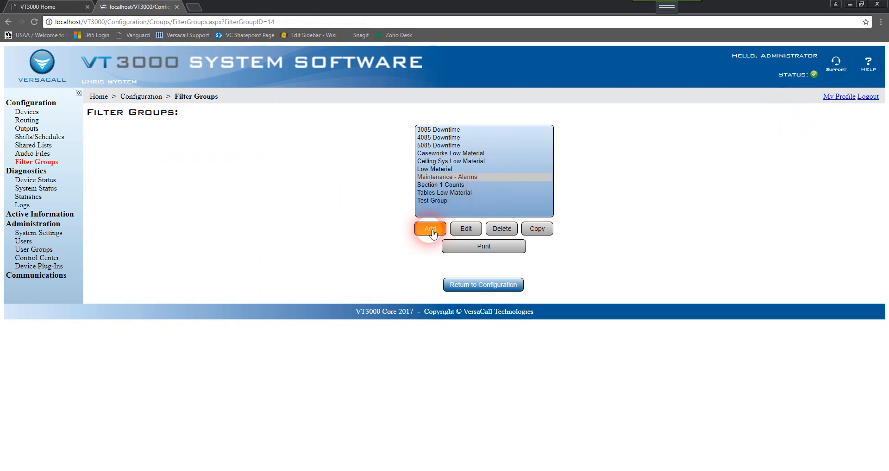
left_click(185, 139)
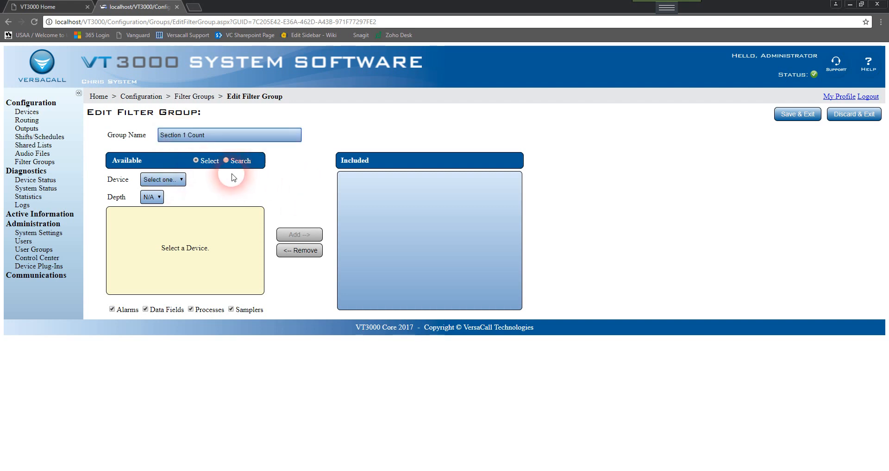
left_click(179, 181)
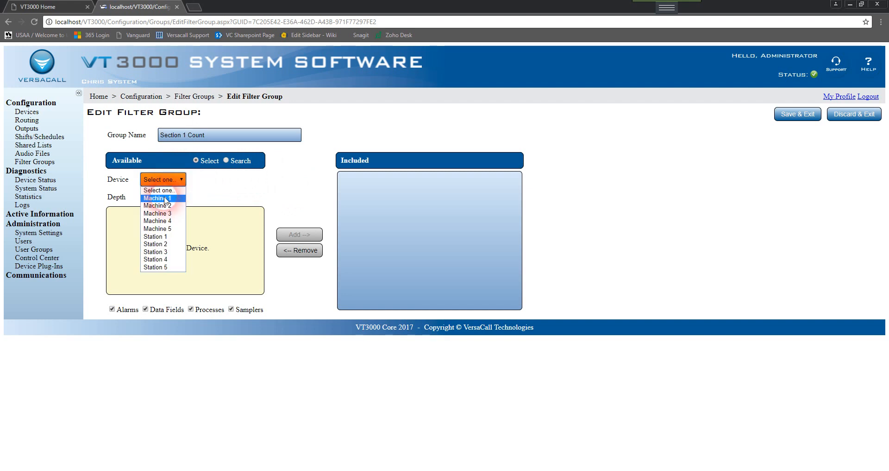
left_click(166, 198)
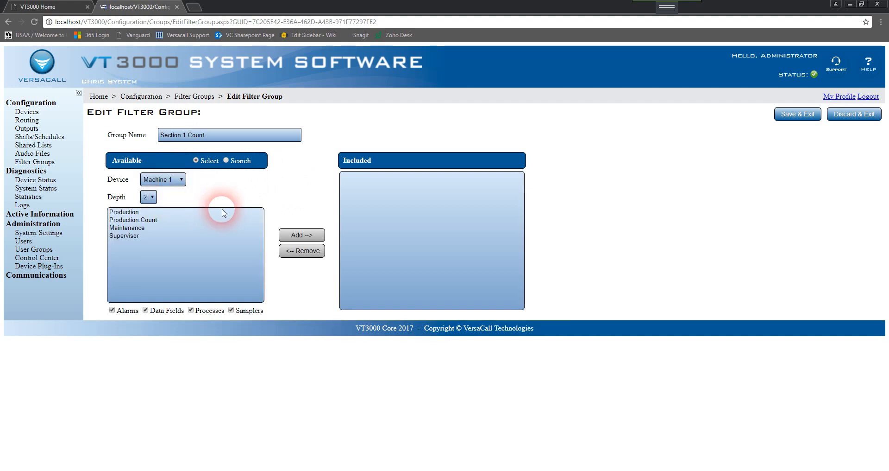
left_click(149, 222)
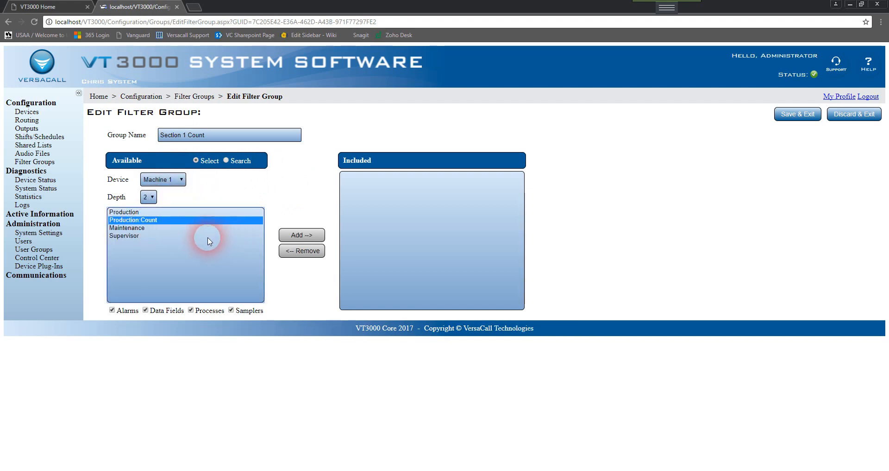
left_click(302, 235)
Step: Add Machine 2's Production:Count point to the Section 1 Count group and save the group
left_click(163, 179)
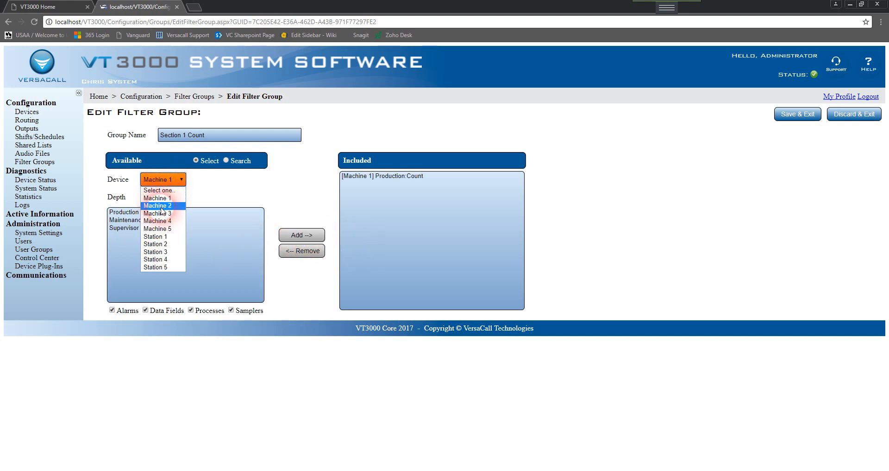
left_click(160, 205)
left_click(139, 220)
left_click(311, 237)
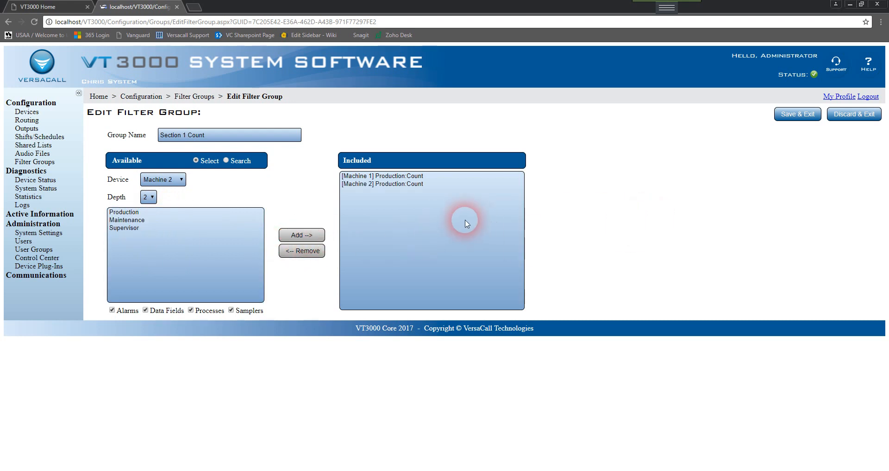
left_click(781, 112)
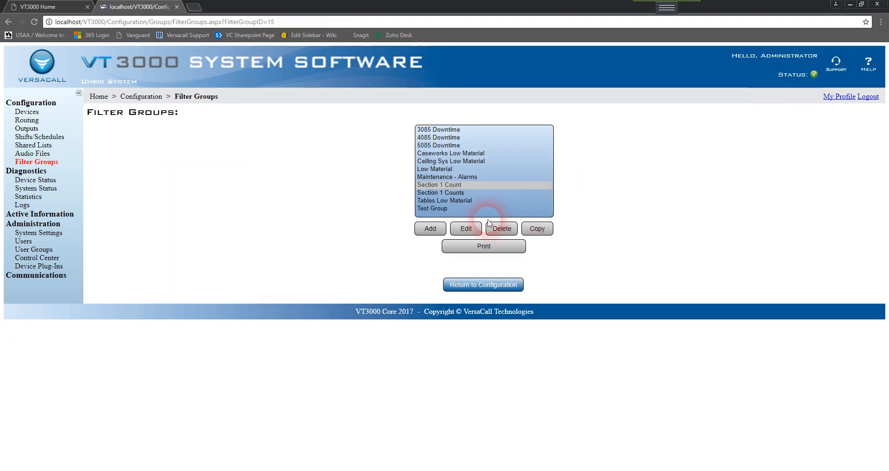
Step: Create another filter group named "Section 2 Count" and include Machine 3's Production:Count point
left_click(430, 228)
left_click(200, 135)
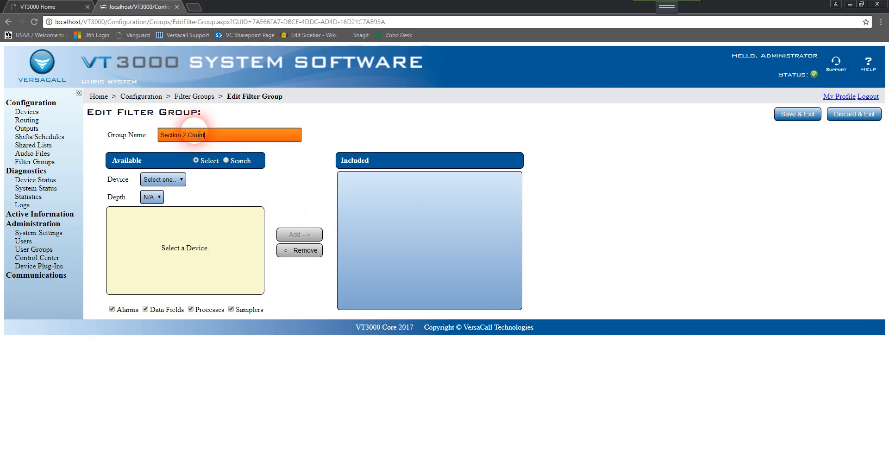
left_click(163, 180)
left_click(170, 214)
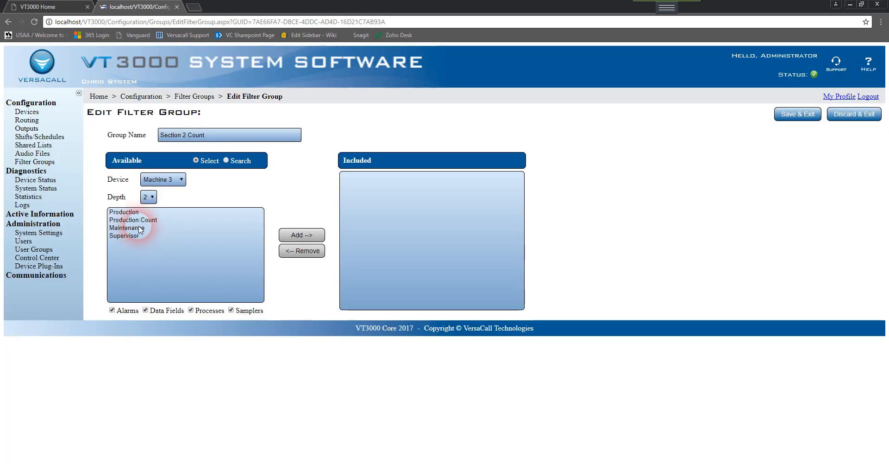
left_click(139, 221)
left_click(301, 235)
Step: Add Machine 4's Production:Count point to the Section 2 Count group
left_click(172, 179)
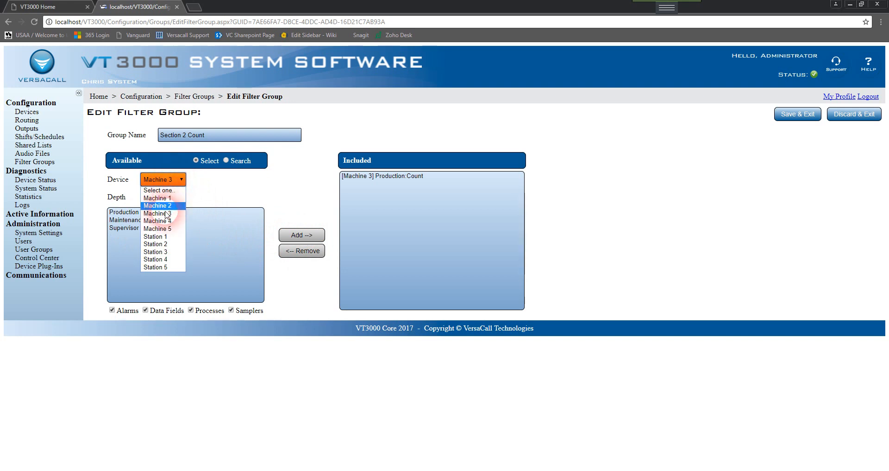
left_click(157, 220)
left_click(137, 220)
left_click(308, 237)
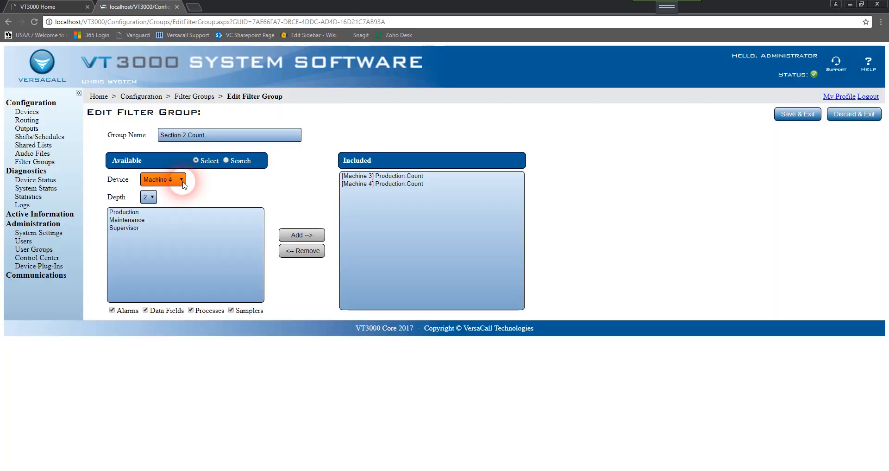
Step: Add Machine 5's Production:Count point to the Section 2 Count group and save the group
left_click(182, 184)
left_click(157, 229)
left_click(125, 220)
left_click(299, 234)
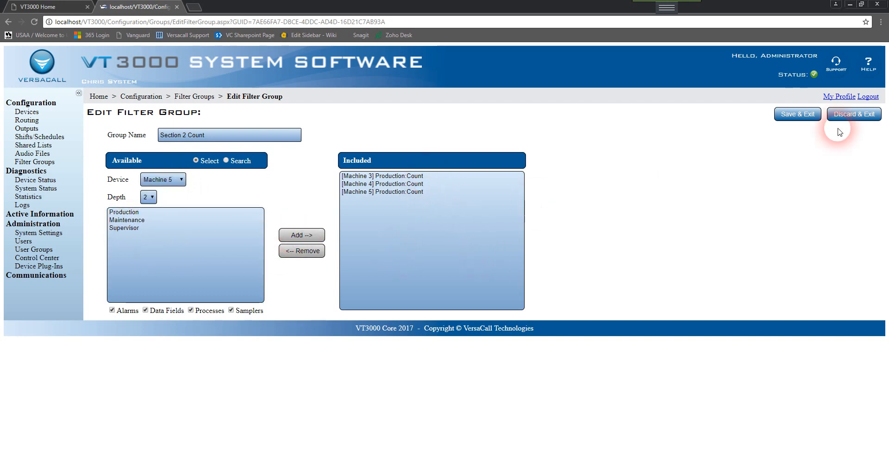
left_click(790, 116)
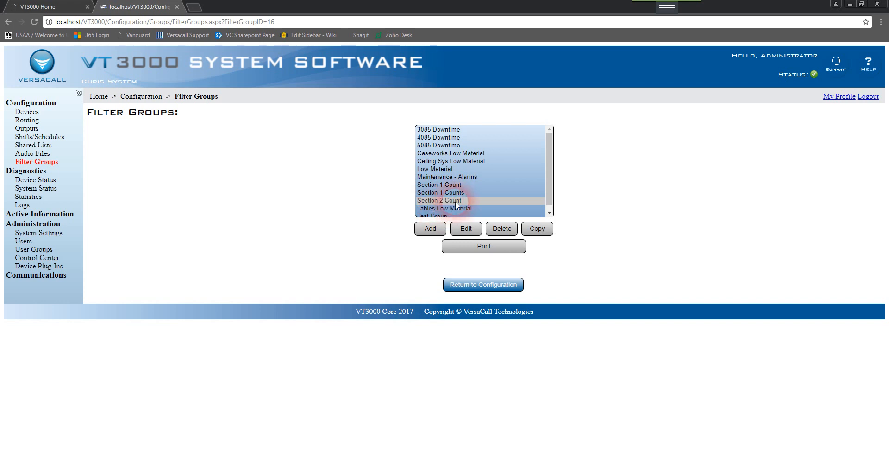
Step: Review the included points of the Section 2 Count group in its editor and in its printable view, closing both
left_click(456, 202)
left_click(466, 229)
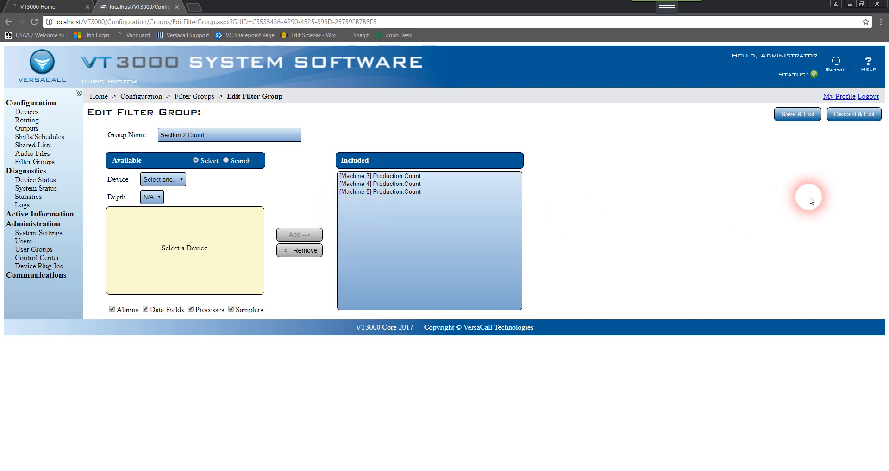
left_click(797, 114)
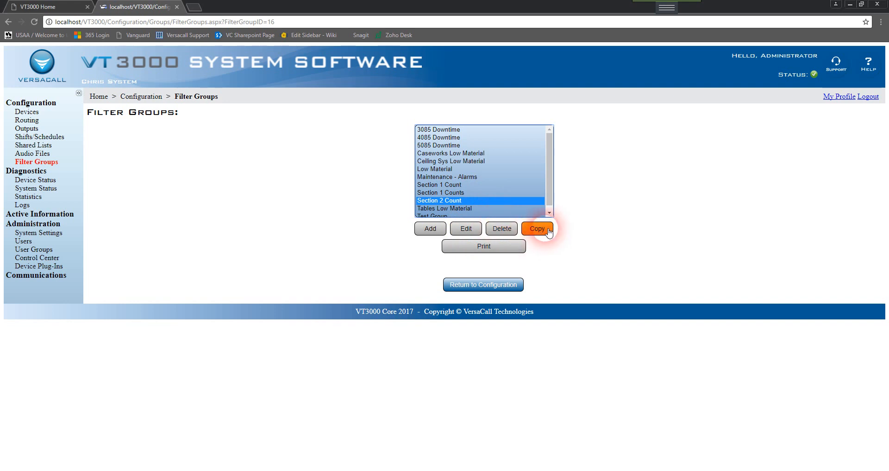
left_click(510, 246)
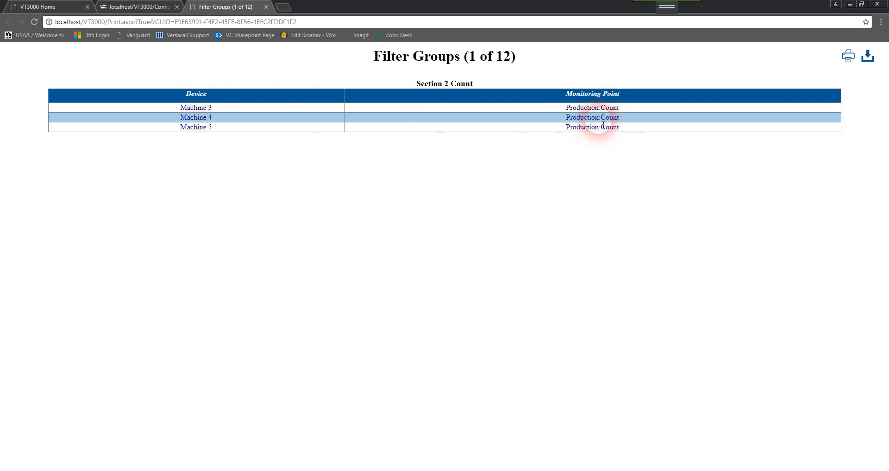
left_click(266, 7)
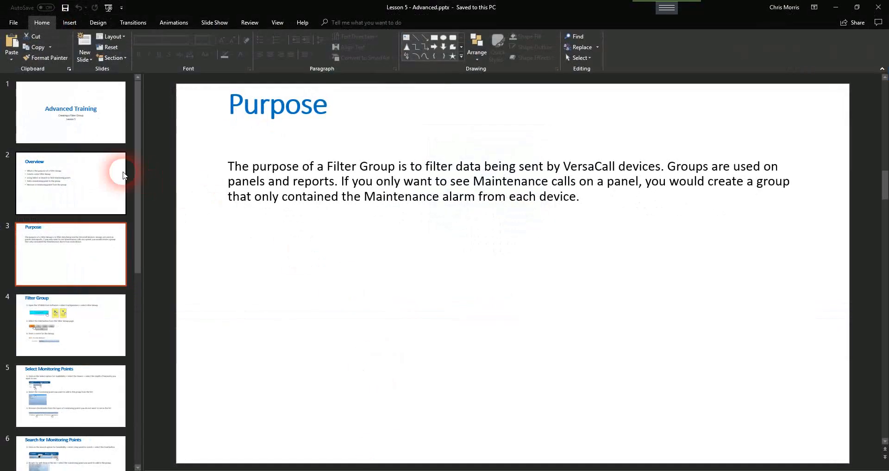
Step: Switch to the Lesson 5 - Advanced presentation in PowerPoint and show its Summary slide
left_click_drag(142, 241, 146, 453)
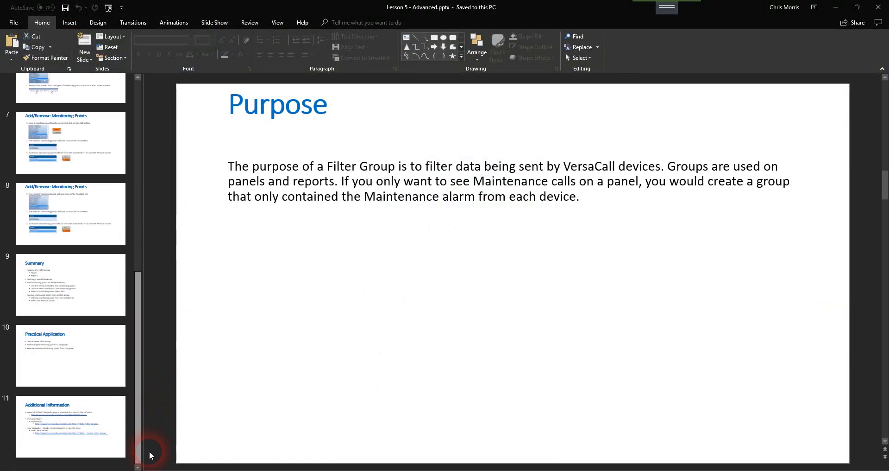
left_click(67, 283)
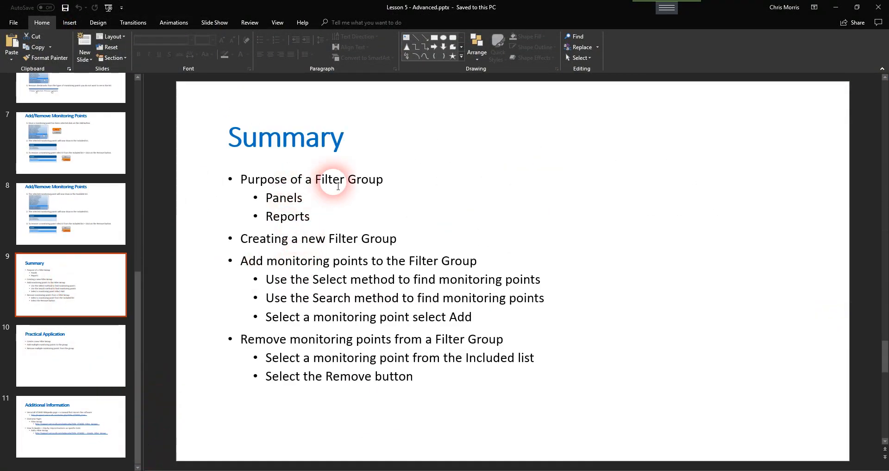